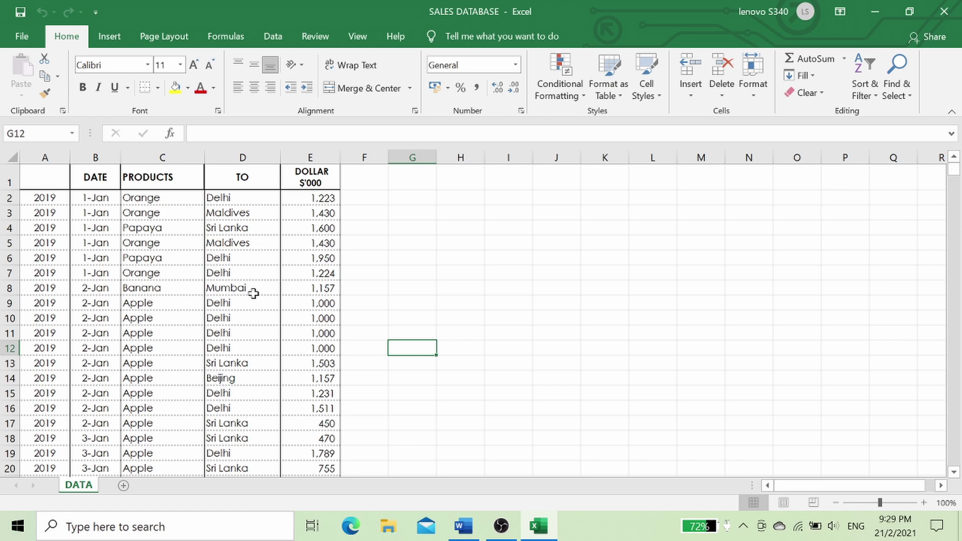
pyautogui.click(231, 303)
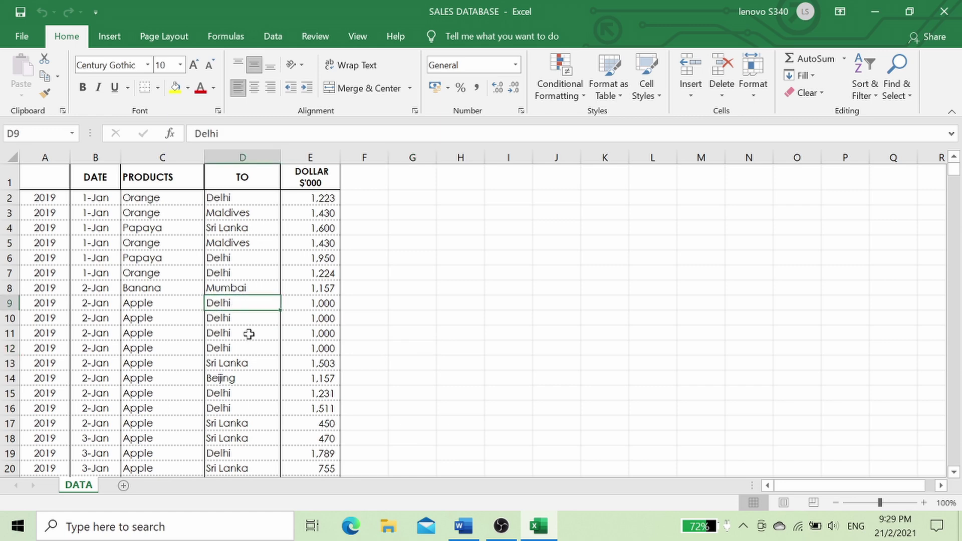
pyautogui.click(111, 35)
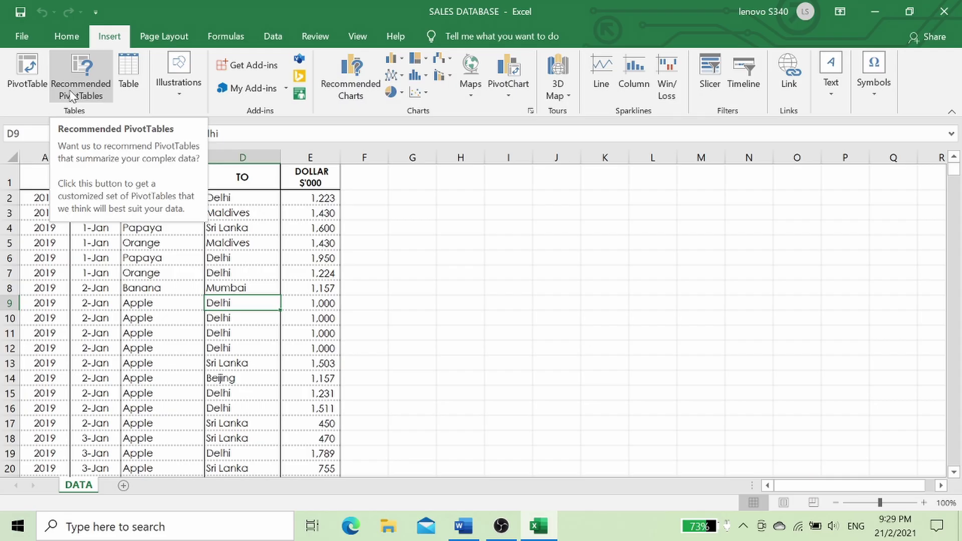
pyautogui.click(73, 95)
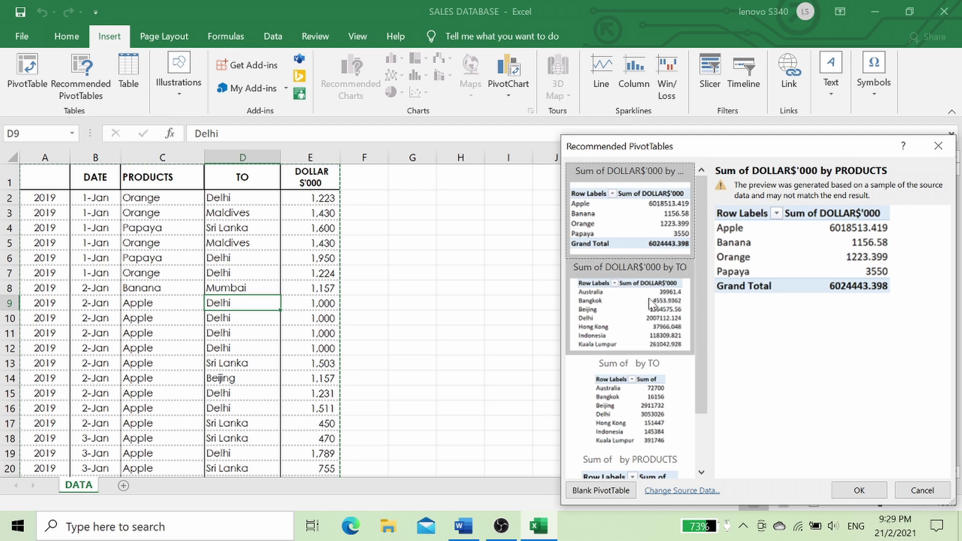
pyautogui.click(922, 490)
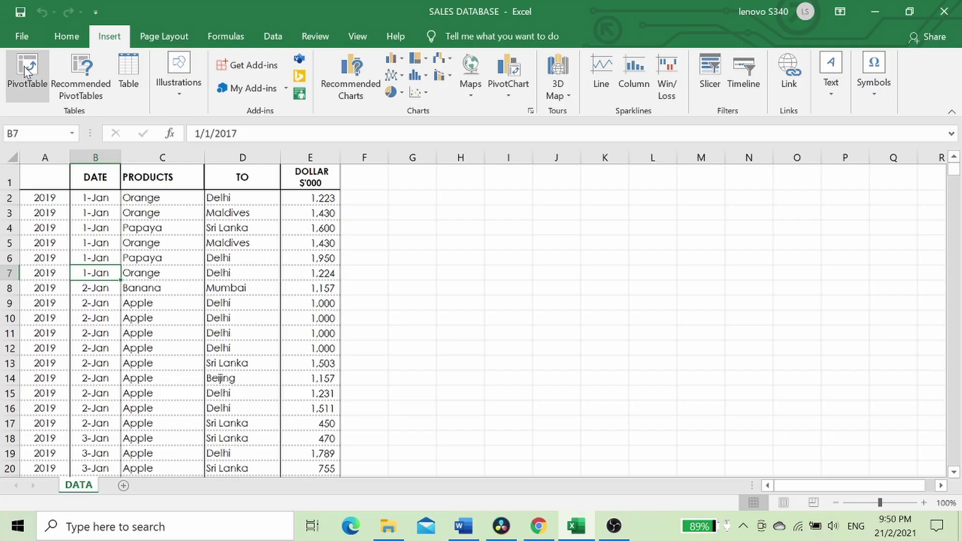
# Create a PivotTable from the sales data on a new worksheet, with PRODUCTS as the row field
pyautogui.click(24, 66)
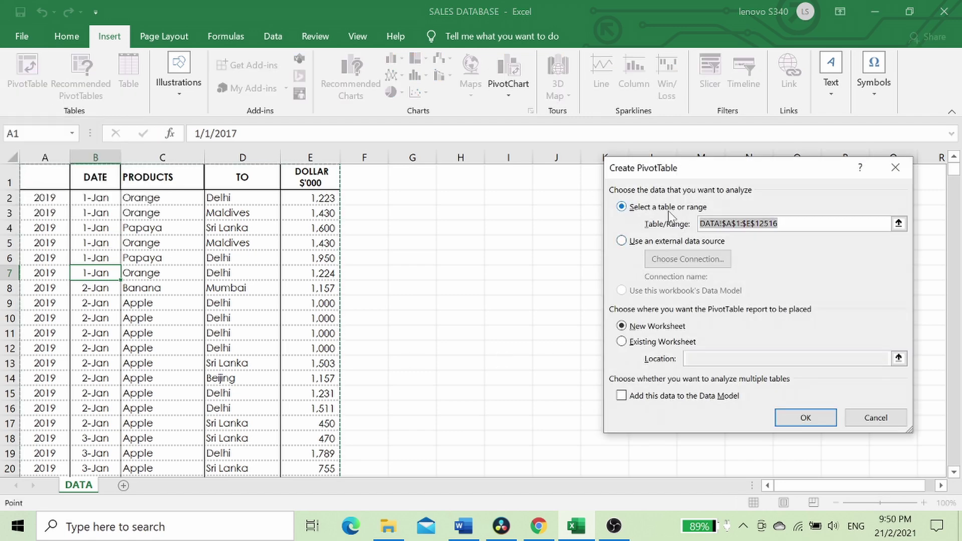
pyautogui.click(807, 417)
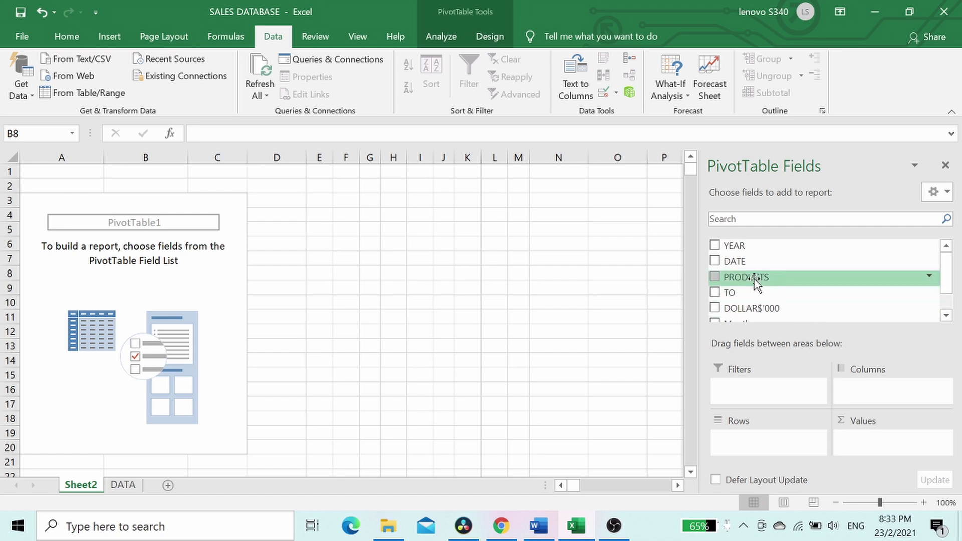
pyautogui.moveTo(755, 282); pyautogui.dragTo(760, 440)
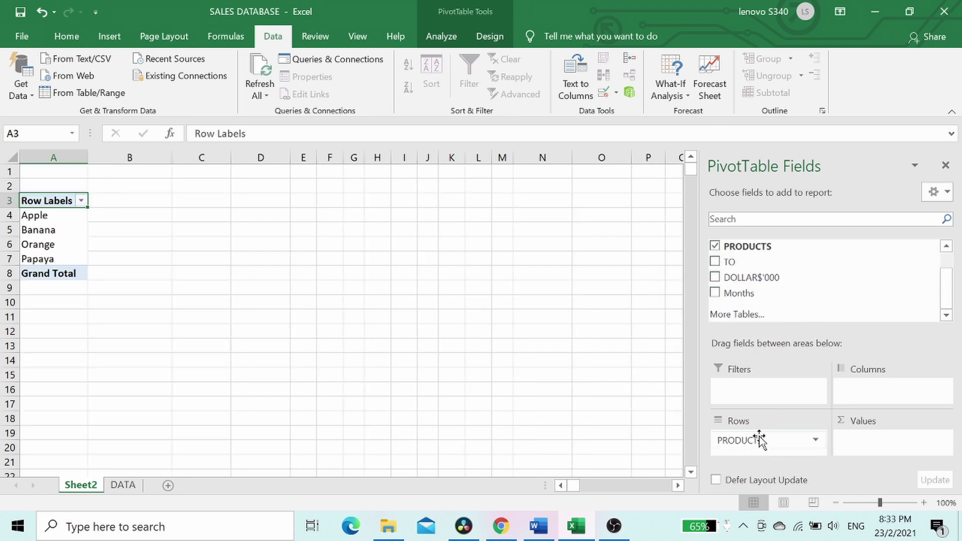
pyautogui.click(60, 159)
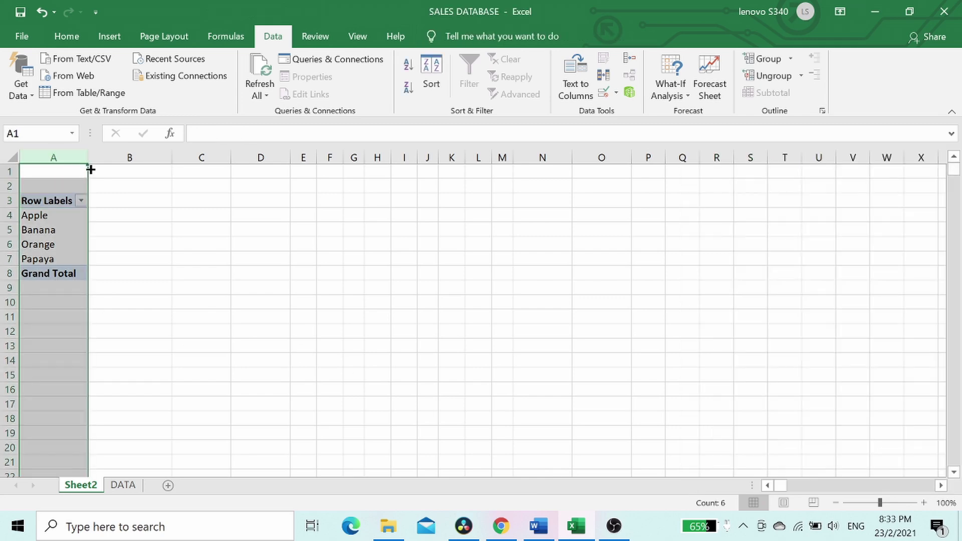
pyautogui.click(45, 205)
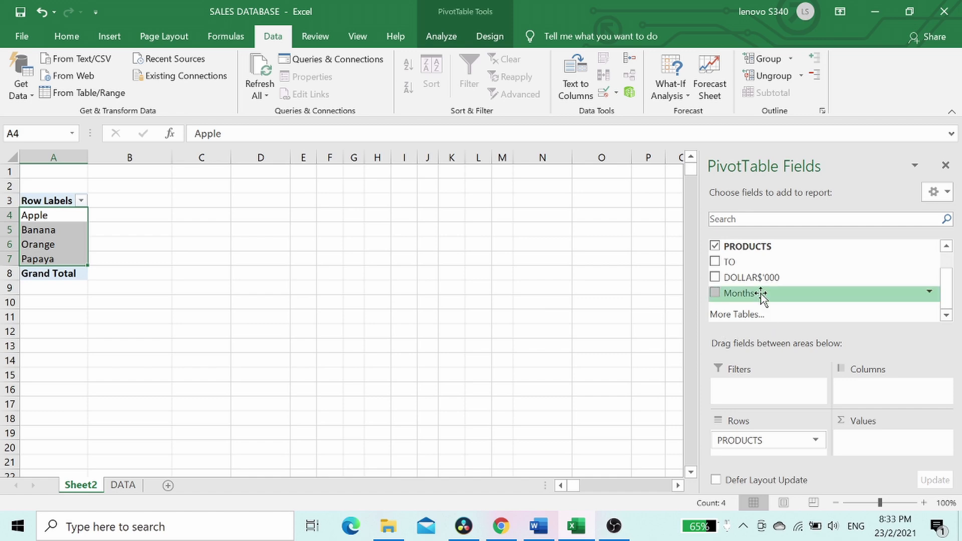
# Add DOLLAR$'000 as the PivotTable's value field and Months as its column field, and adjust the month columns' widths
pyautogui.moveTo(753, 283); pyautogui.dragTo(864, 443)
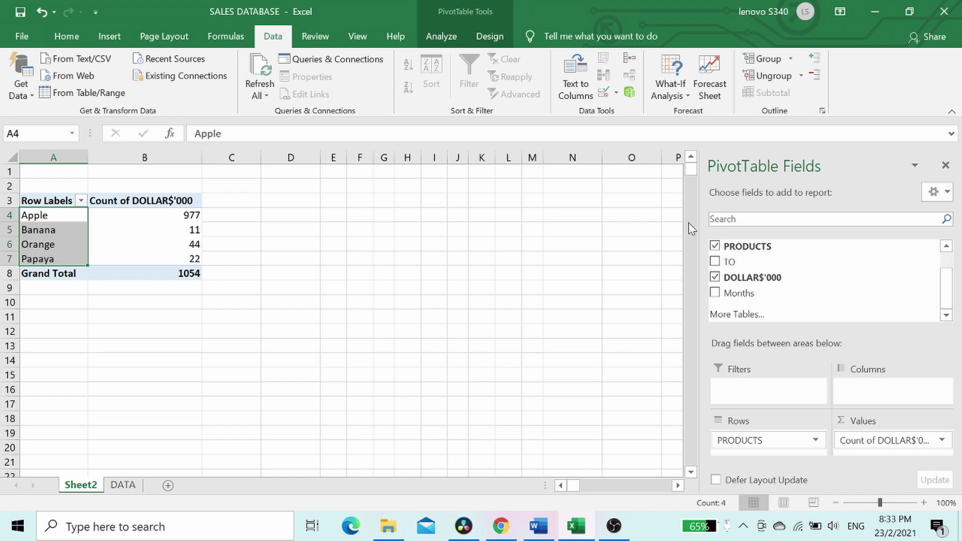
pyautogui.moveTo(744, 295); pyautogui.dragTo(867, 391)
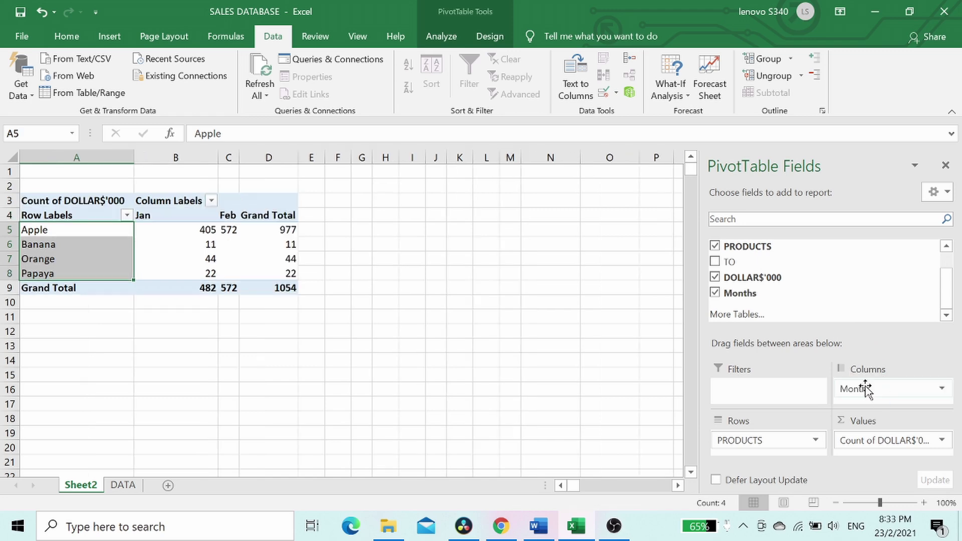
pyautogui.moveTo(216, 157)
pyautogui.mouseDown()
pyautogui.moveTo(183, 161)
pyautogui.moveTo(221, 159)
pyautogui.mouseUp()
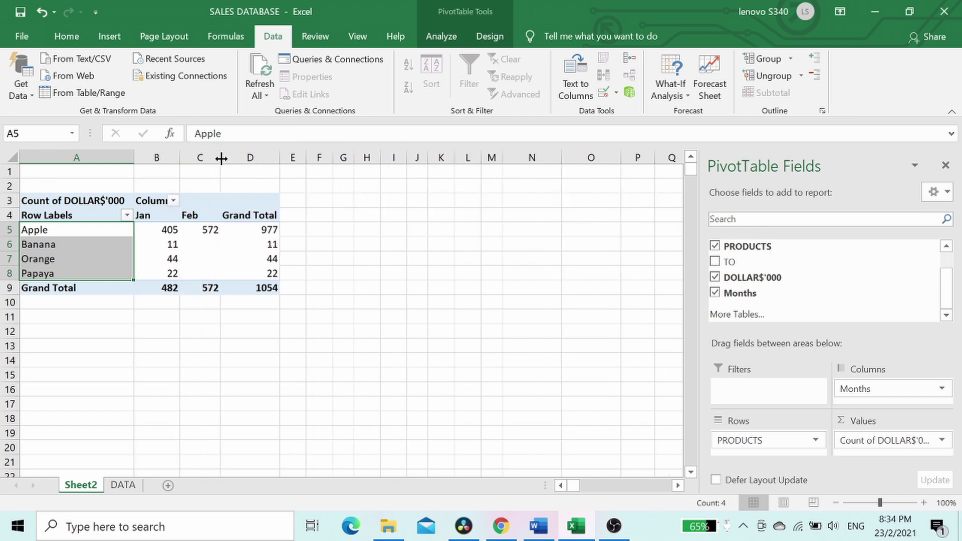
pyautogui.click(334, 315)
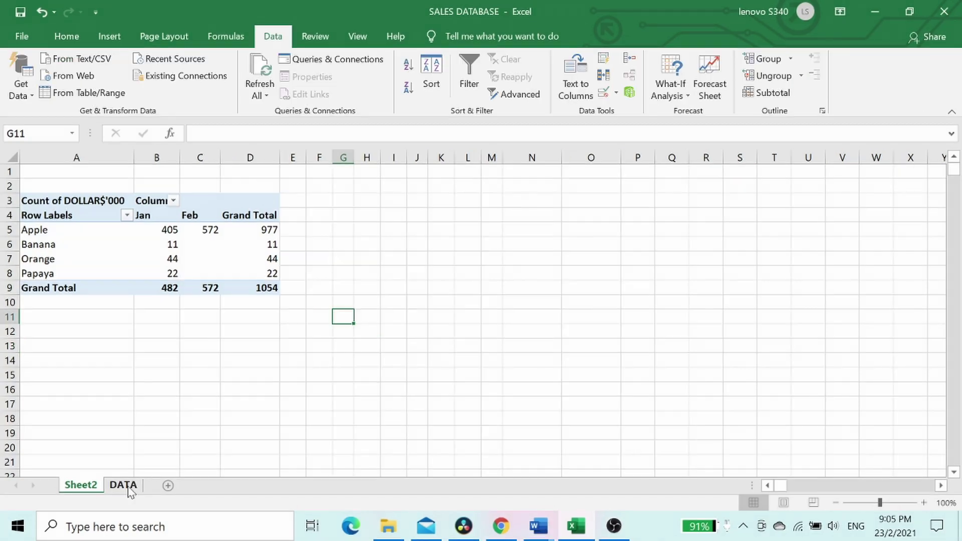
# Change the product in cell C11 of the DATA sheet to Mango
pyautogui.click(123, 485)
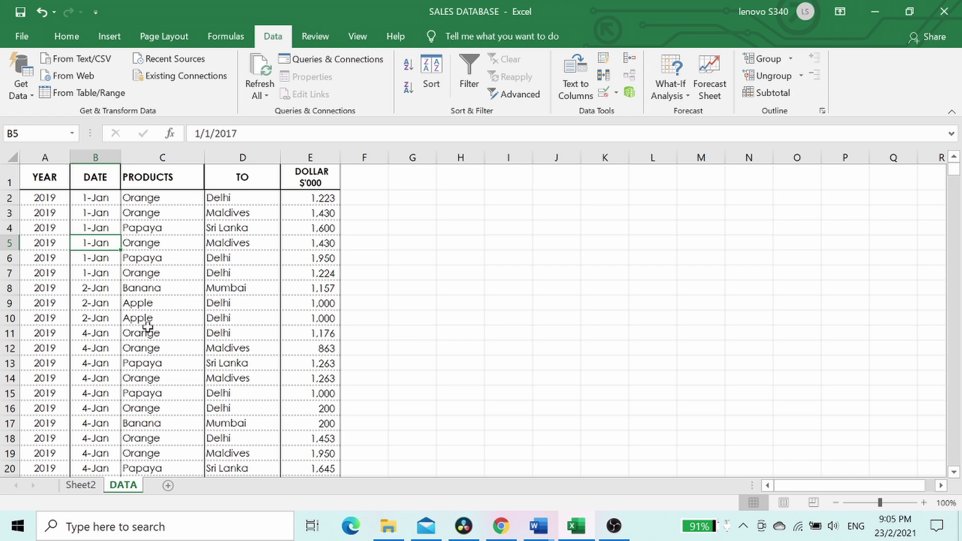
pyautogui.click(7, 332)
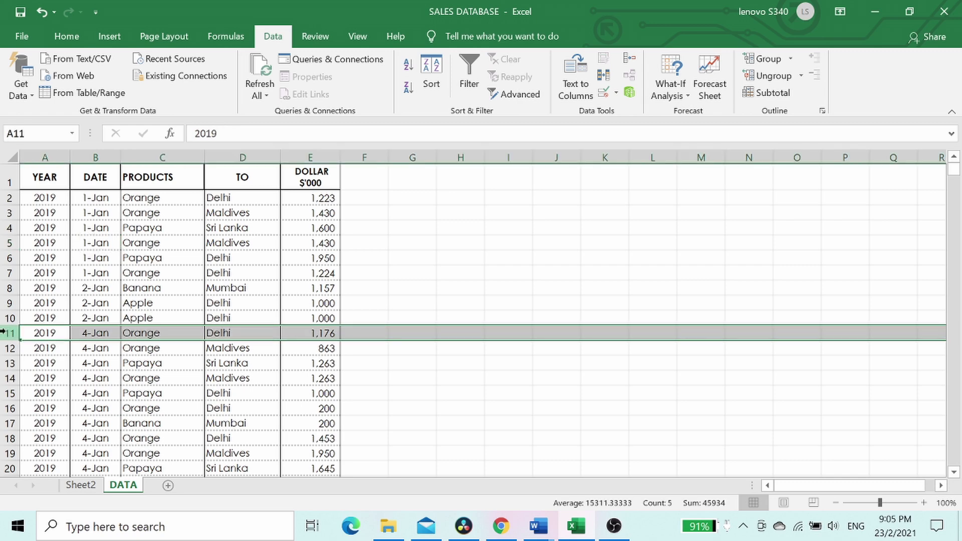
pyautogui.click(161, 332)
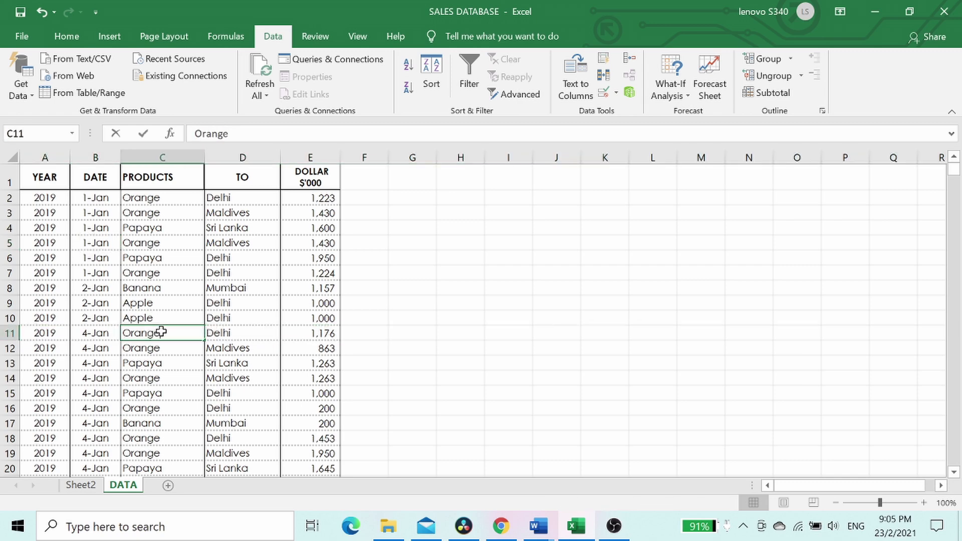
pyautogui.doubleClick(160, 331)
pyautogui.moveTo(161, 331); pyautogui.dragTo(133, 333)
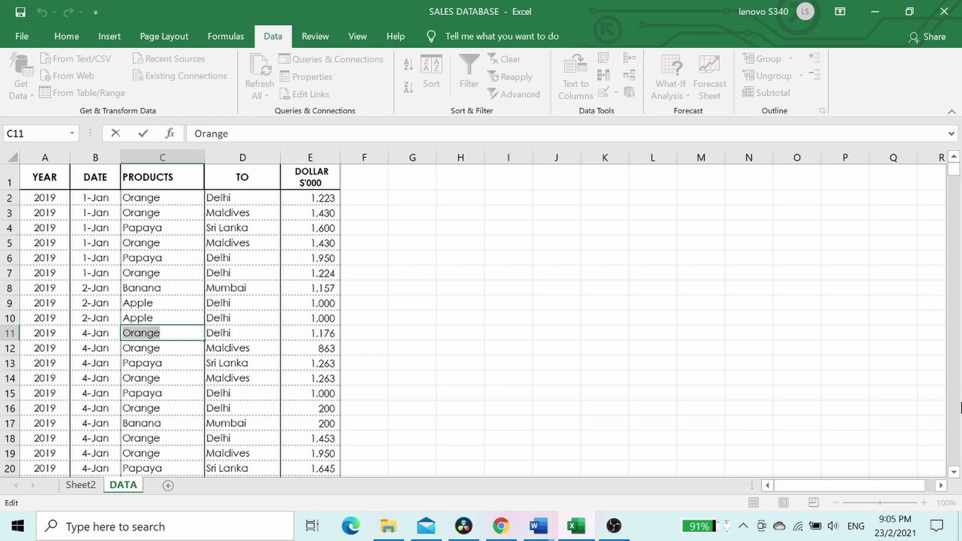
pyautogui.write('M')
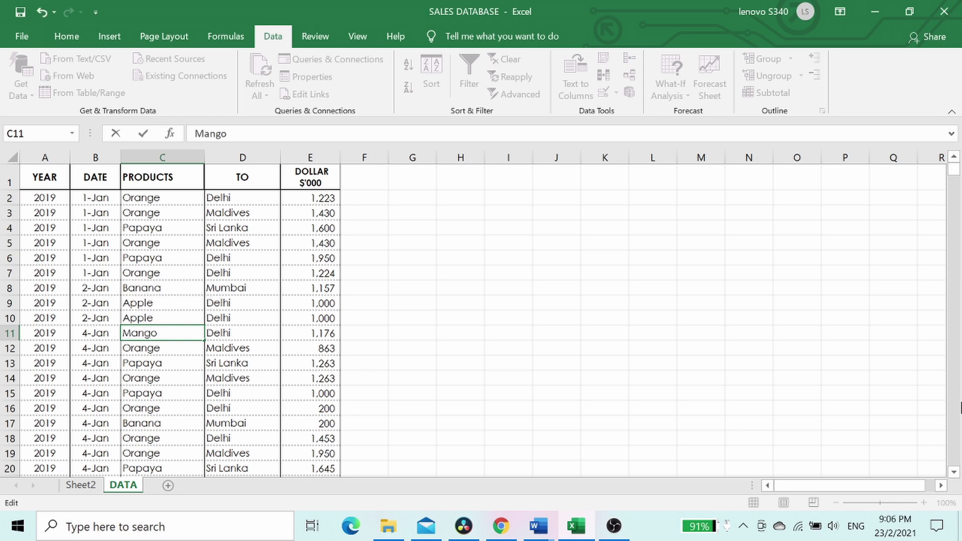
# Change the product in cell C15 of the DATA sheet to Mango
pyautogui.click(10, 392)
pyautogui.doubleClick(181, 397)
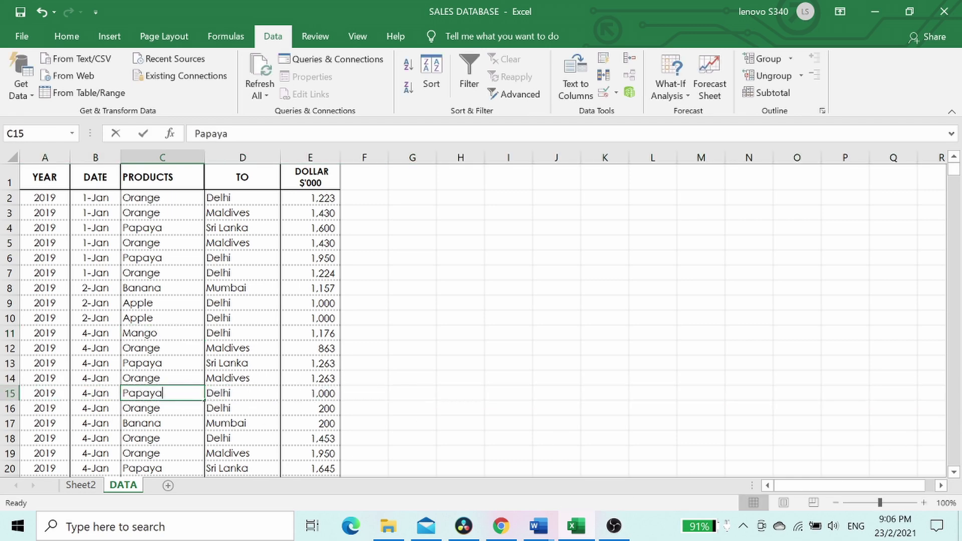
pyautogui.moveTo(181, 397); pyautogui.dragTo(86, 383)
pyautogui.write('Mango')
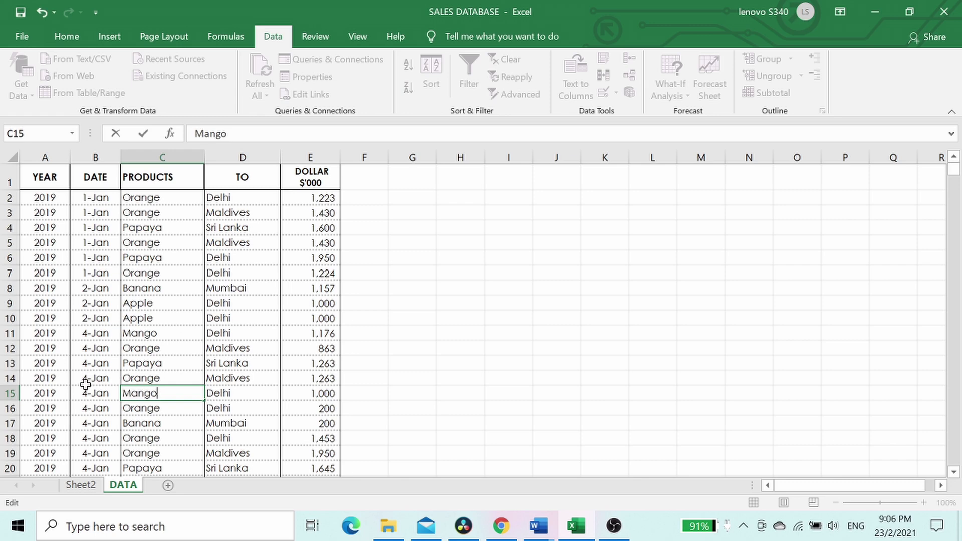
pyautogui.click(469, 314)
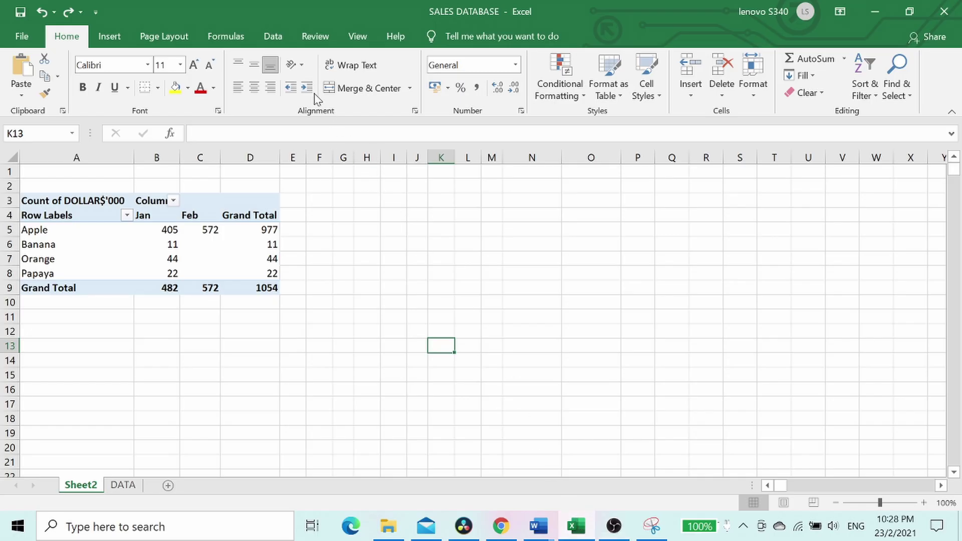
# Refresh all data sources so the PivotTable on Sheet2 picks up the edited products
pyautogui.click(273, 40)
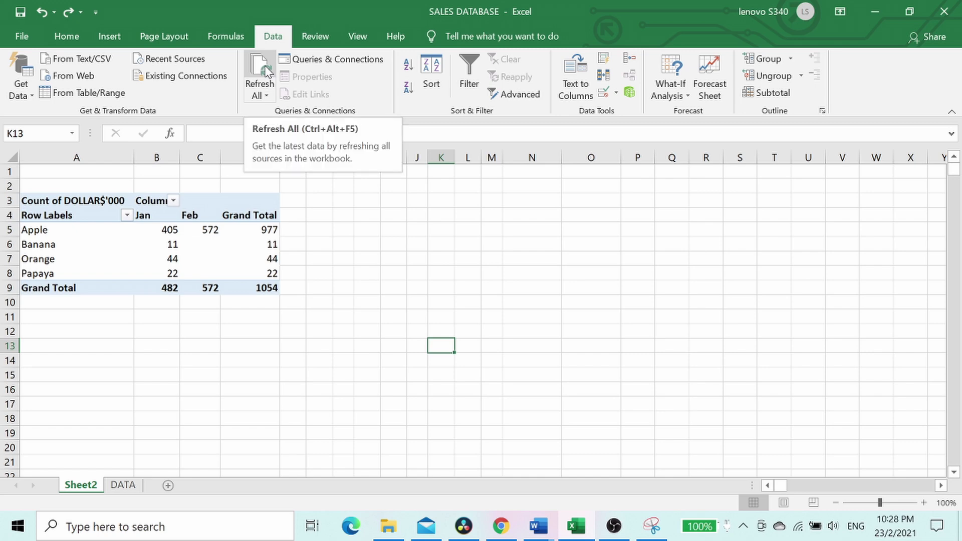
pyautogui.click(260, 72)
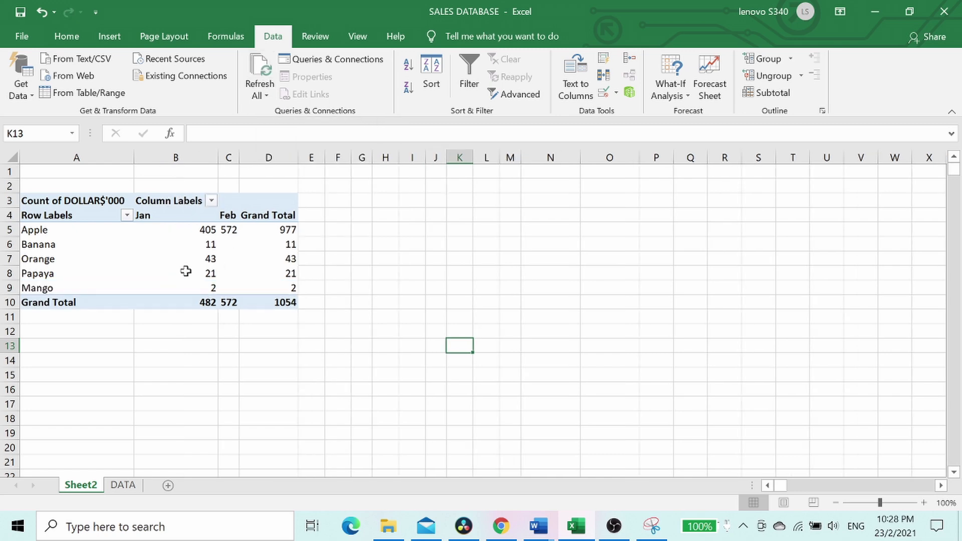
pyautogui.click(11, 287)
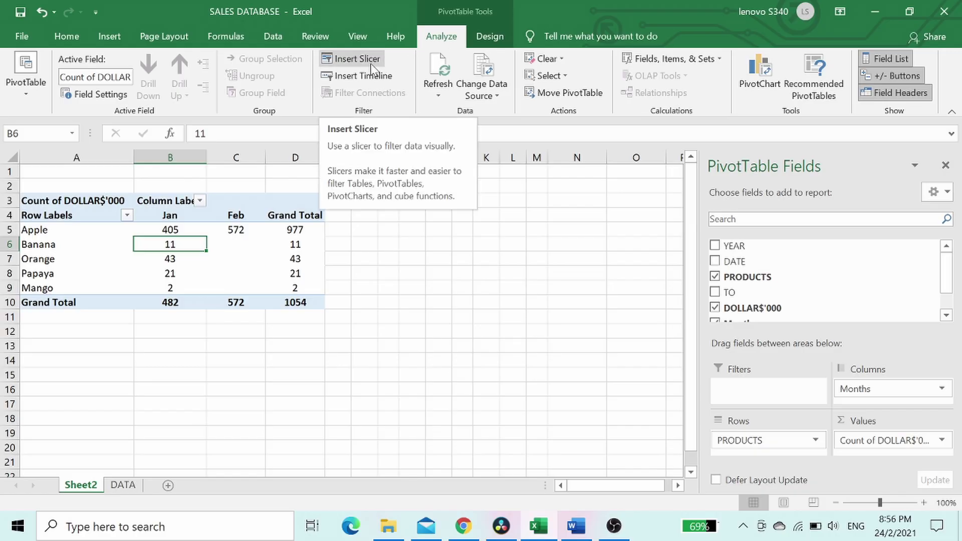
# Insert a slicer for the PRODUCTS field and place it beside the PivotTable, clear of its data
pyautogui.click(372, 67)
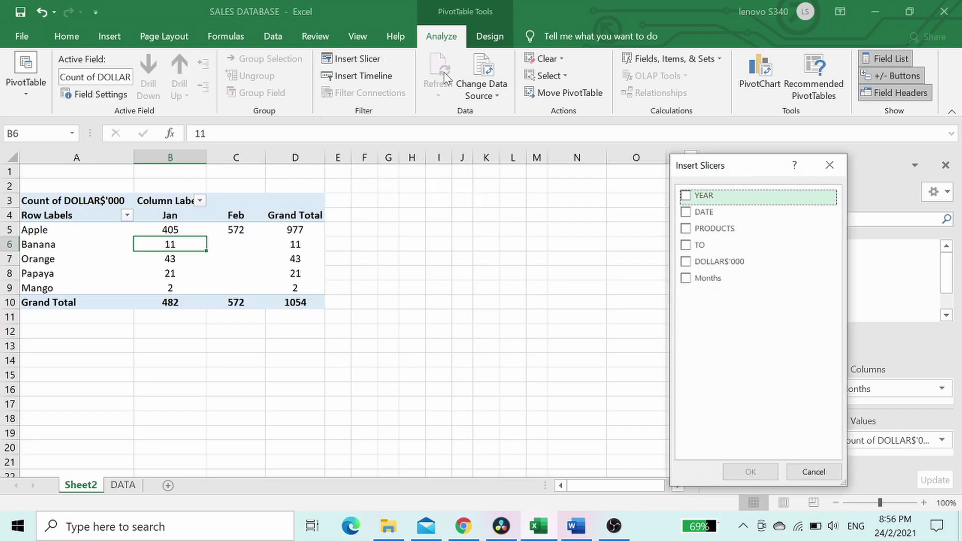
pyautogui.moveTo(755, 173); pyautogui.dragTo(424, 178)
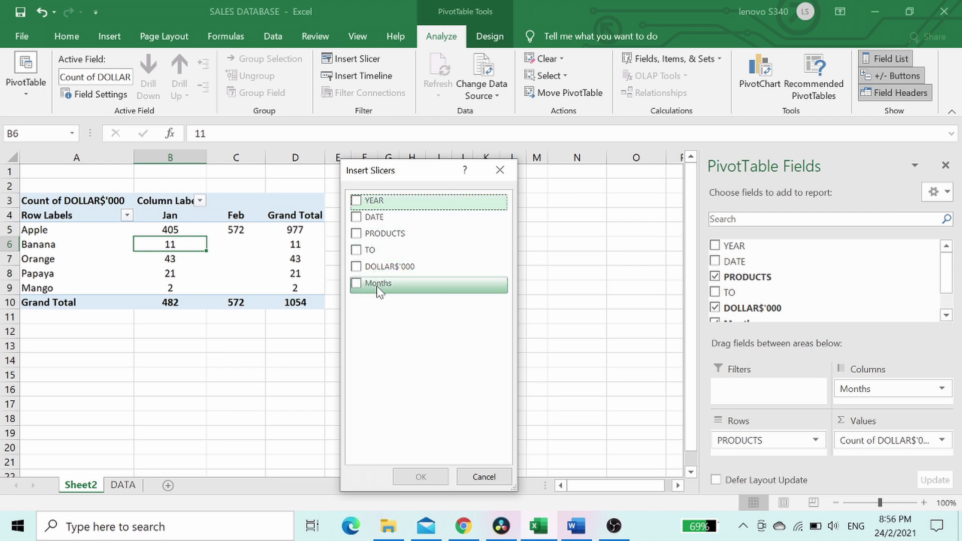
pyautogui.click(357, 233)
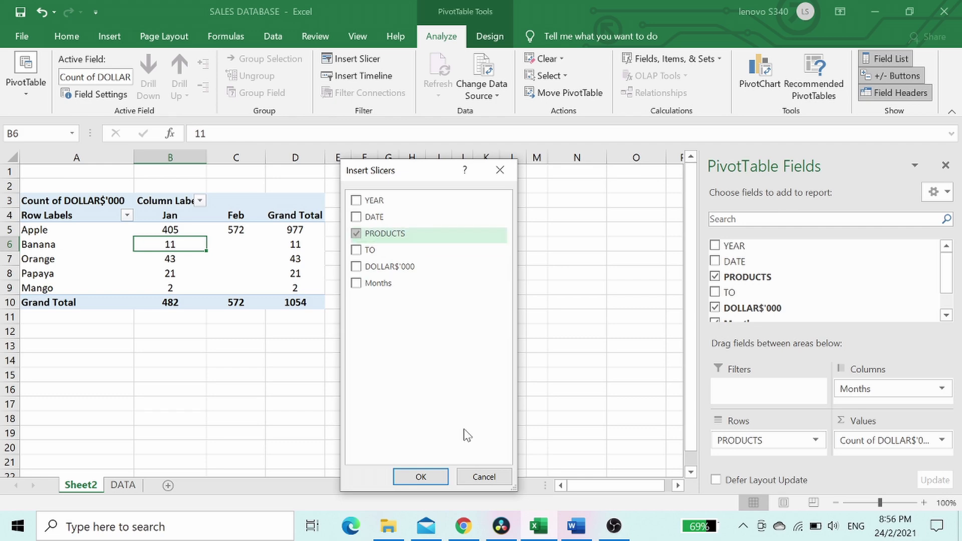
pyautogui.click(438, 479)
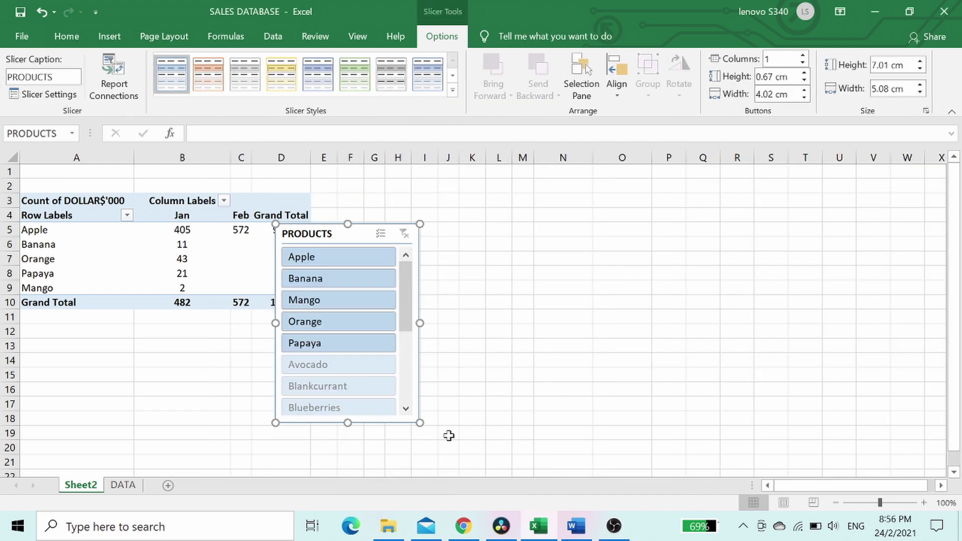
pyautogui.moveTo(327, 232); pyautogui.dragTo(398, 179)
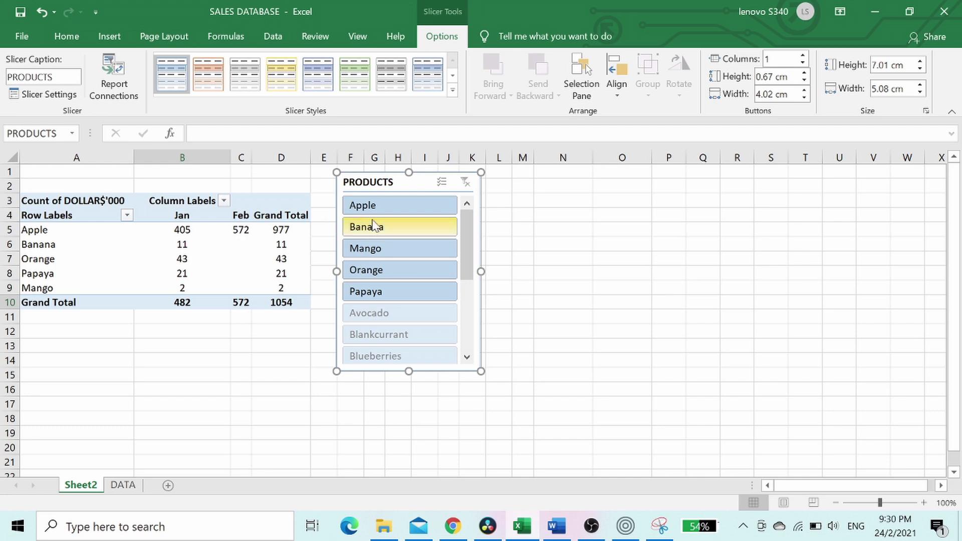
# Filter the PivotTable with the slicer by Apple, Banana and Mango in turn, and clear the filter
pyautogui.click(380, 210)
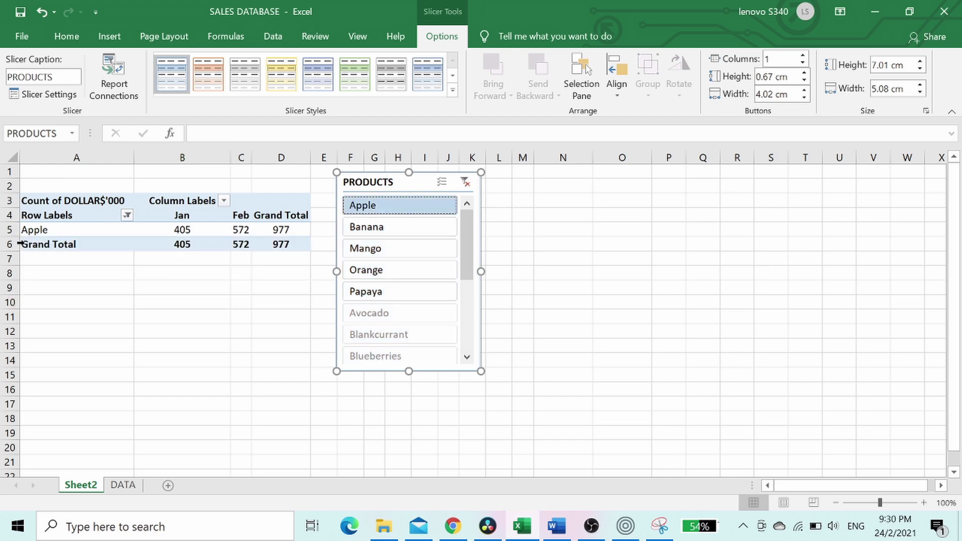
pyautogui.click(361, 231)
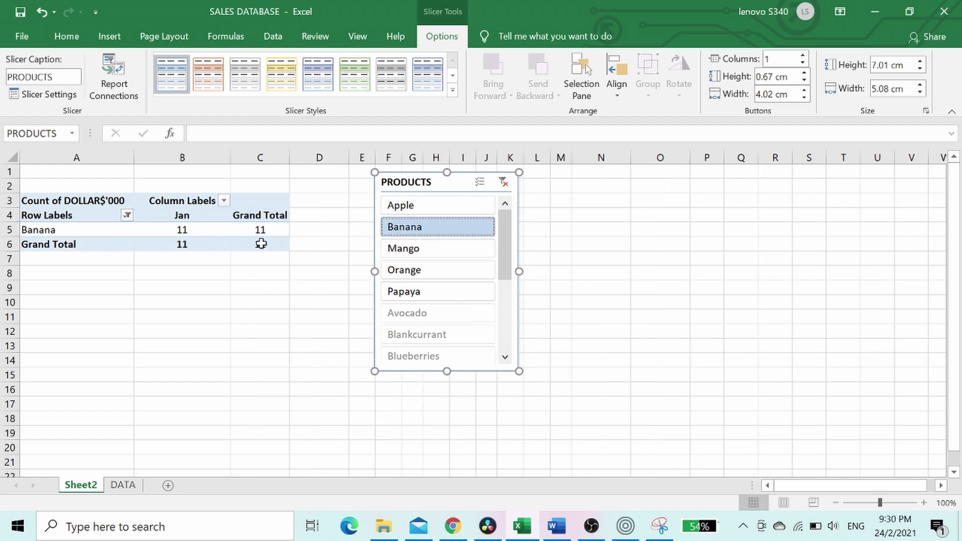
pyautogui.click(408, 251)
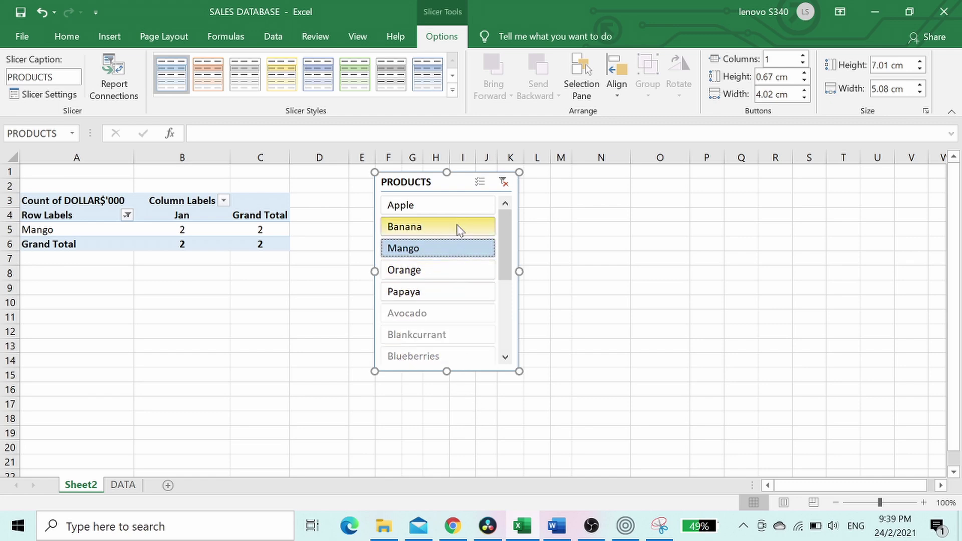
pyautogui.click(503, 182)
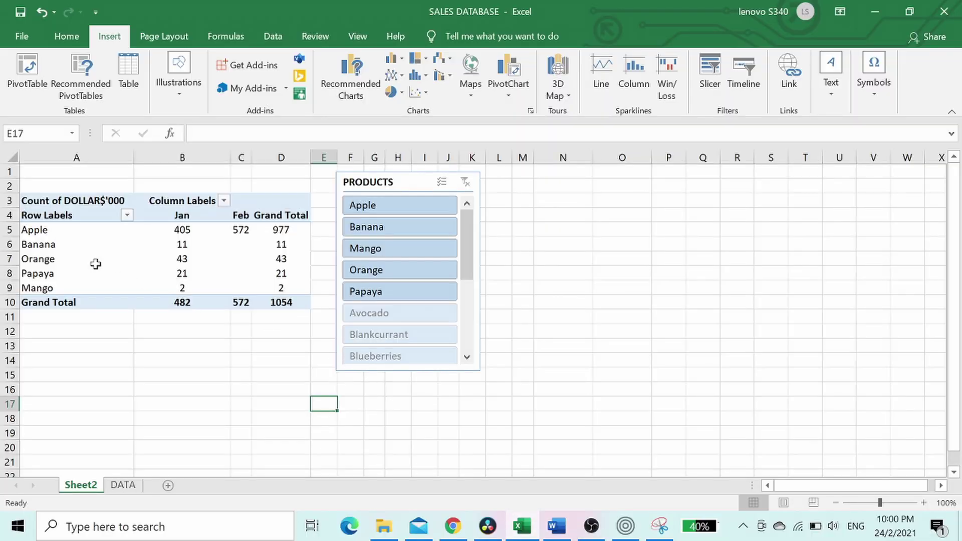
# Start a PivotChart from the PivotTable on Sheet2 and preview the Pie, Bar and Area chart types
pyautogui.click(82, 259)
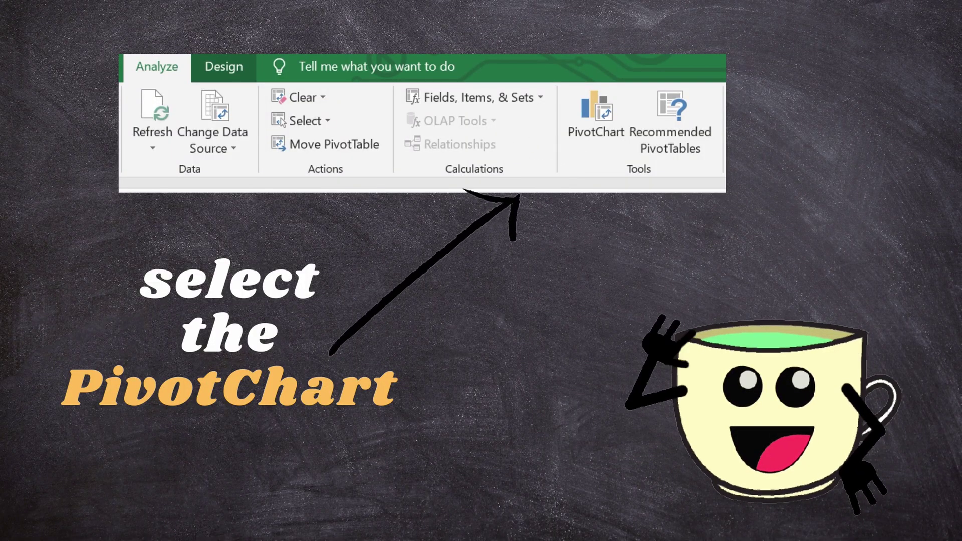
pyautogui.click(517, 87)
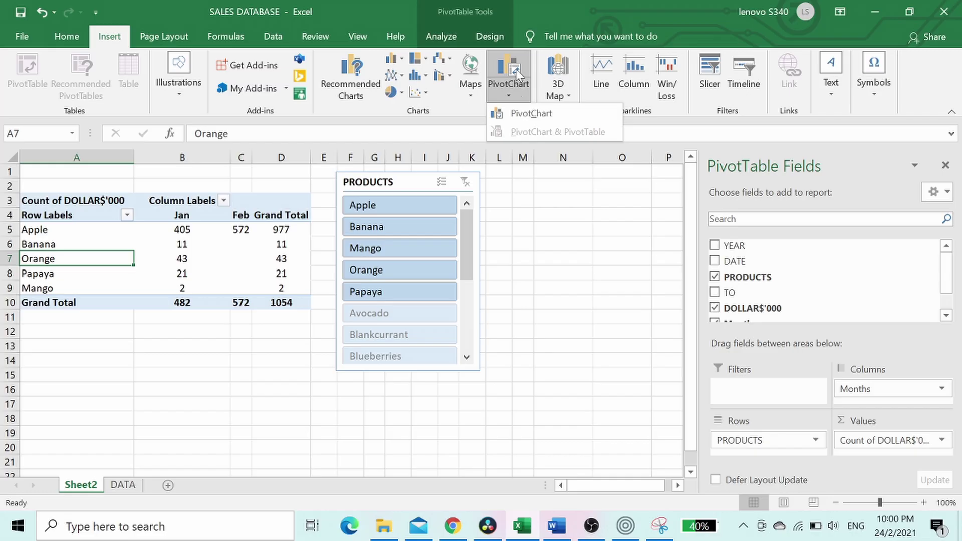
pyautogui.click(521, 114)
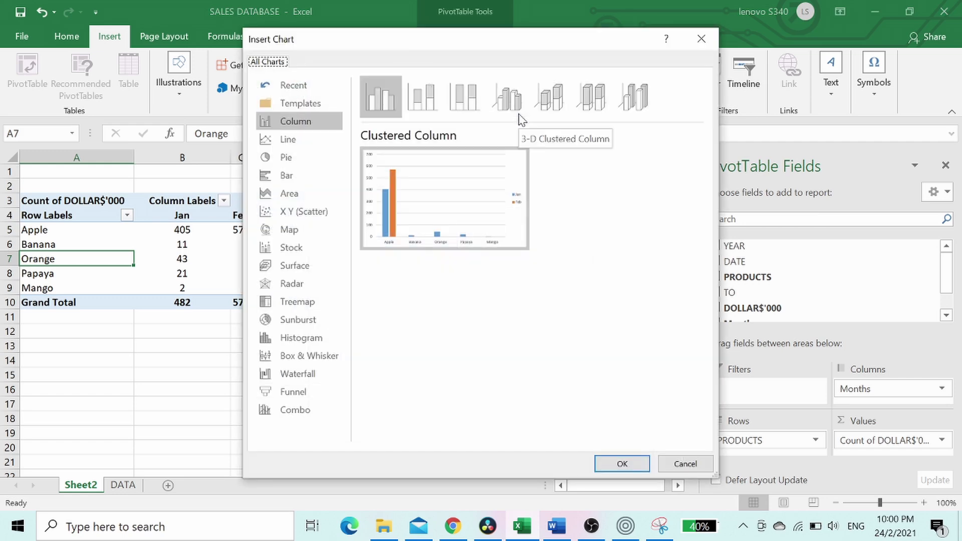
pyautogui.moveTo(489, 194)
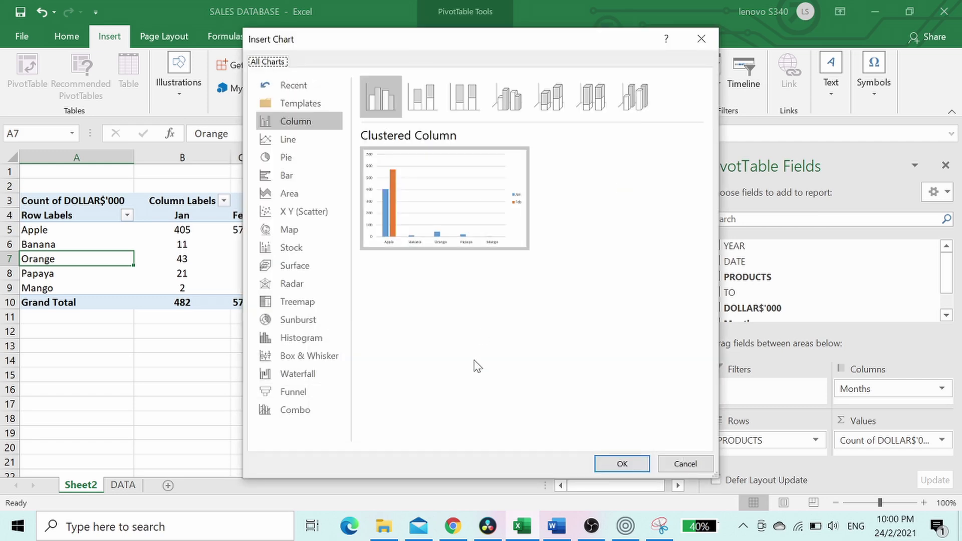
pyautogui.click(289, 164)
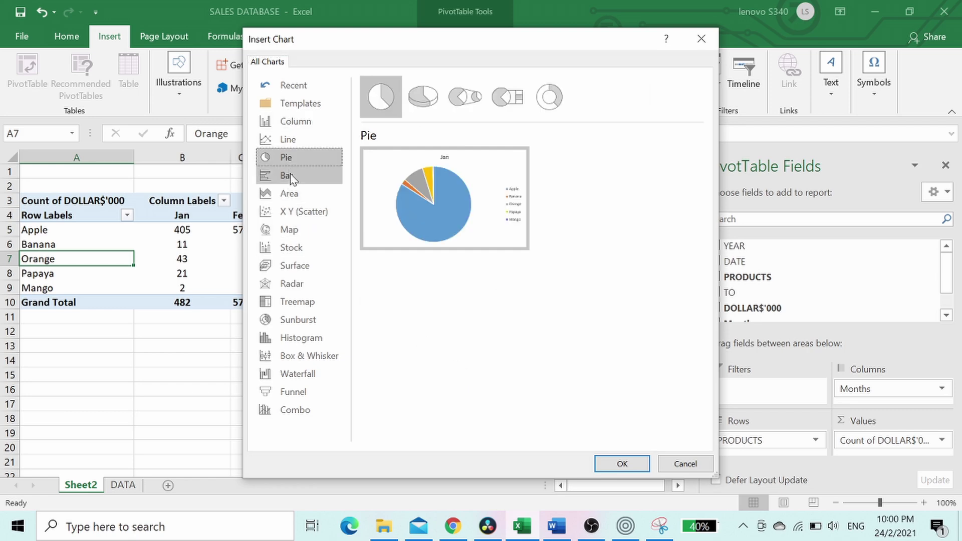
pyautogui.click(291, 179)
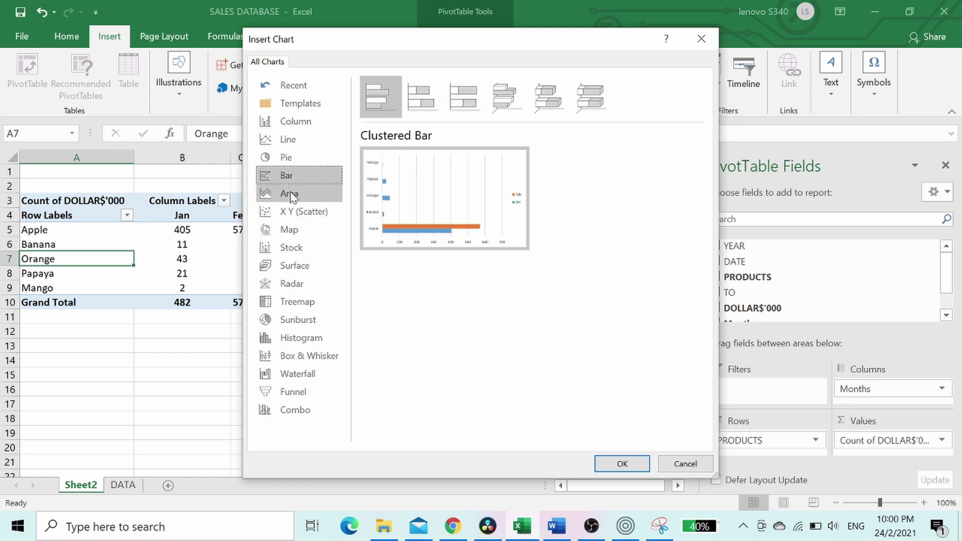
pyautogui.click(291, 195)
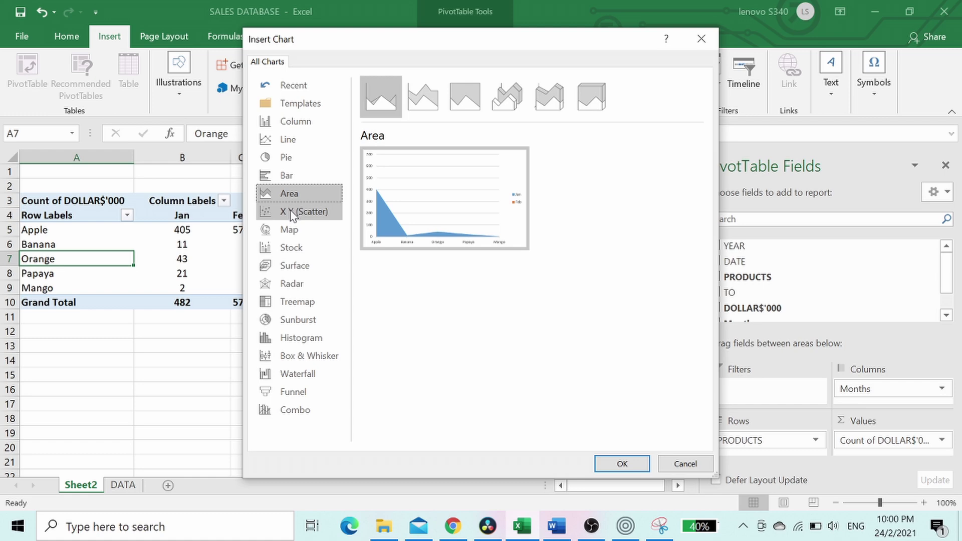
# Insert the PivotChart as a Clustered Column chart and place it below the PivotTable and slicer, starting around row 16
pyautogui.click(296, 122)
pyautogui.moveTo(399, 193)
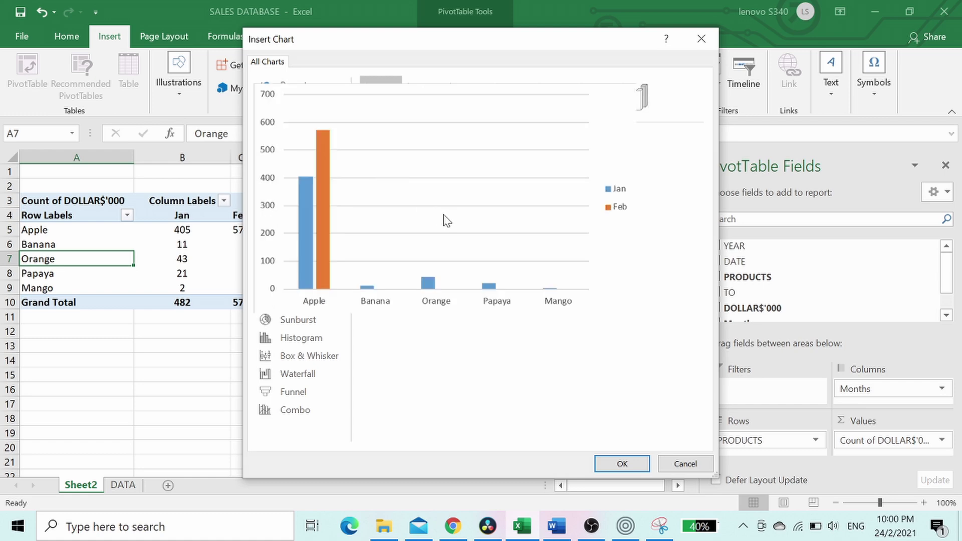
pyautogui.click(622, 463)
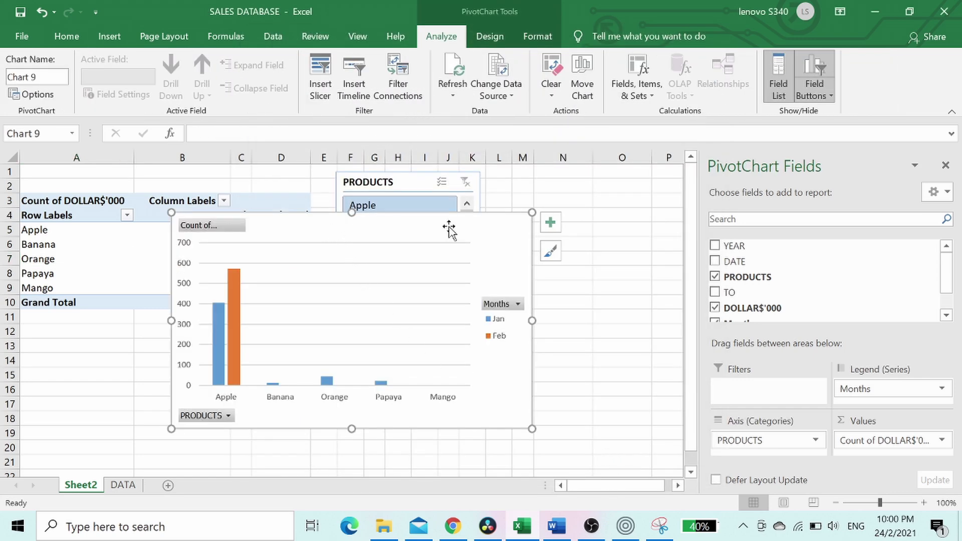
pyautogui.moveTo(489, 241); pyautogui.dragTo(356, 407)
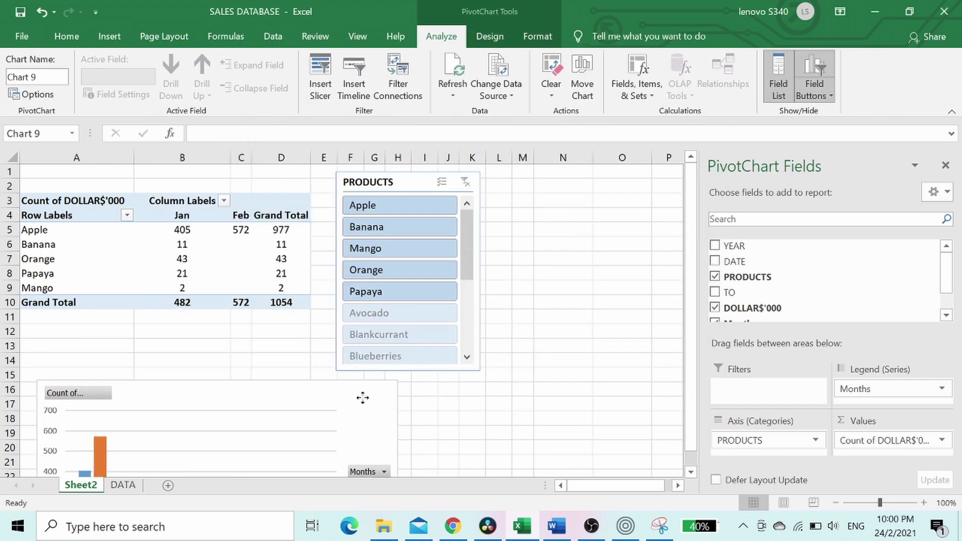
pyautogui.scroll(-4, 542, 343)
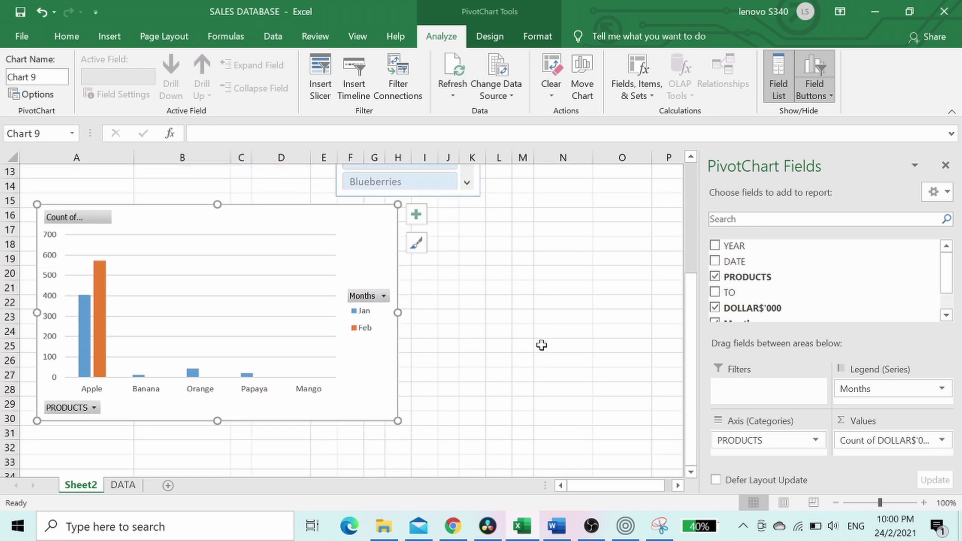